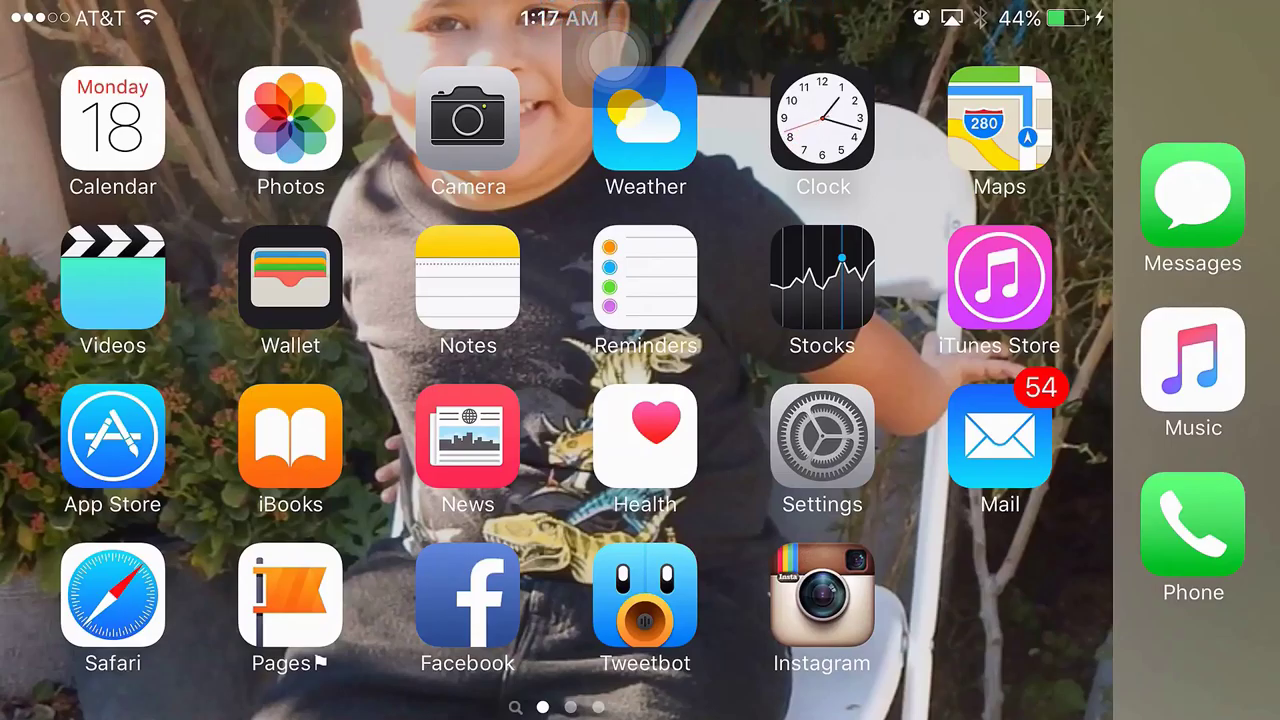
Step: Open Settings > General > About and show the Version row reading 9.3 (13E5181f)
click(822, 437)
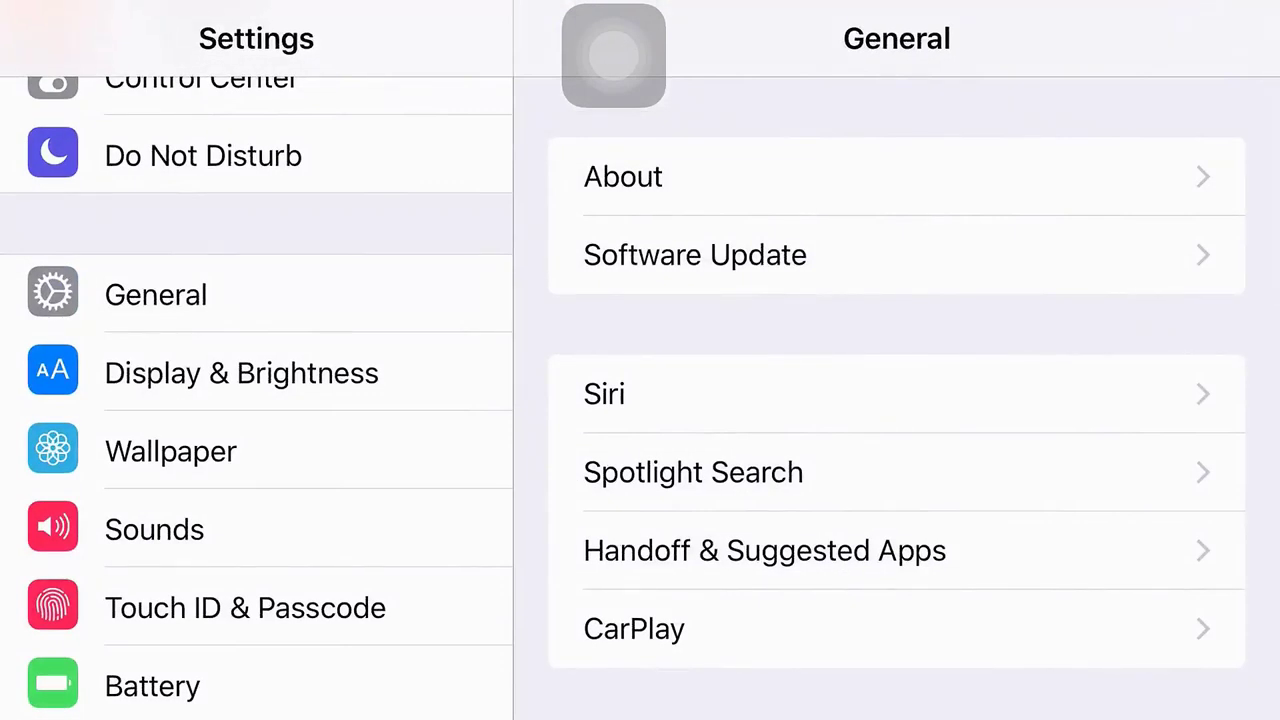
click(623, 176)
scroll(896, 400, down, 2)
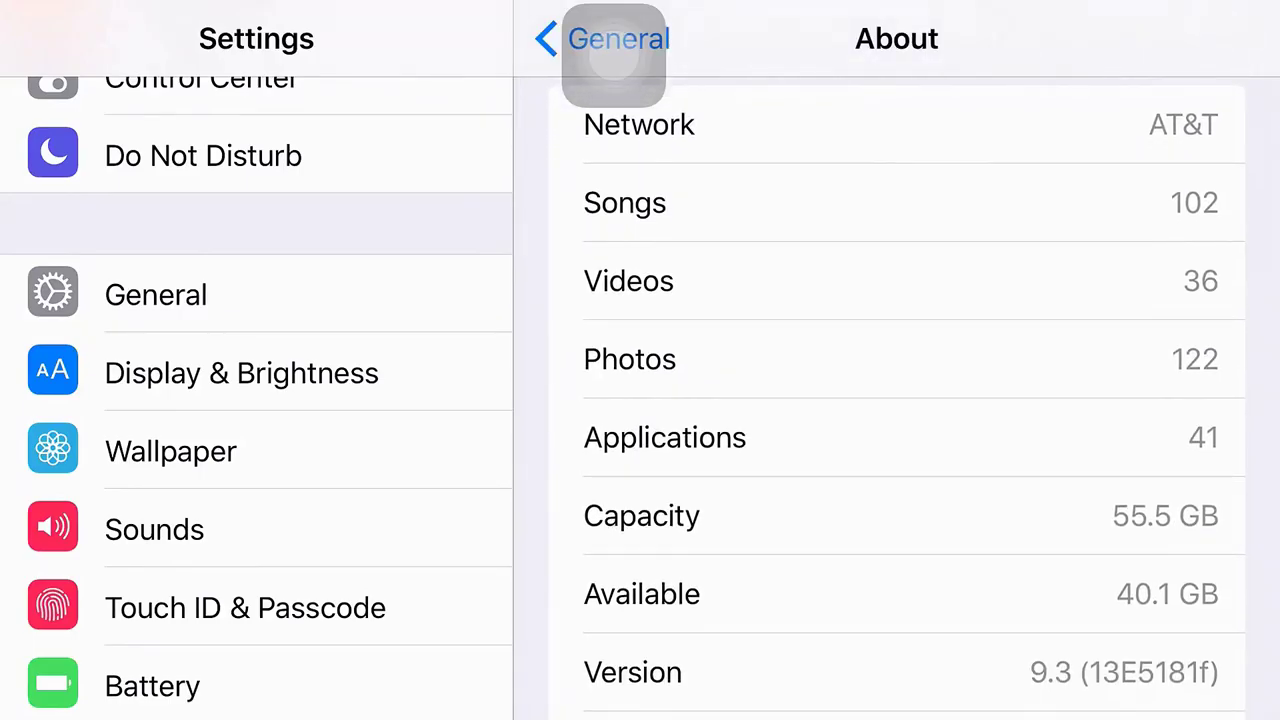
click(1000, 669)
click(994, 634)
scroll(896, 400, up, 4)
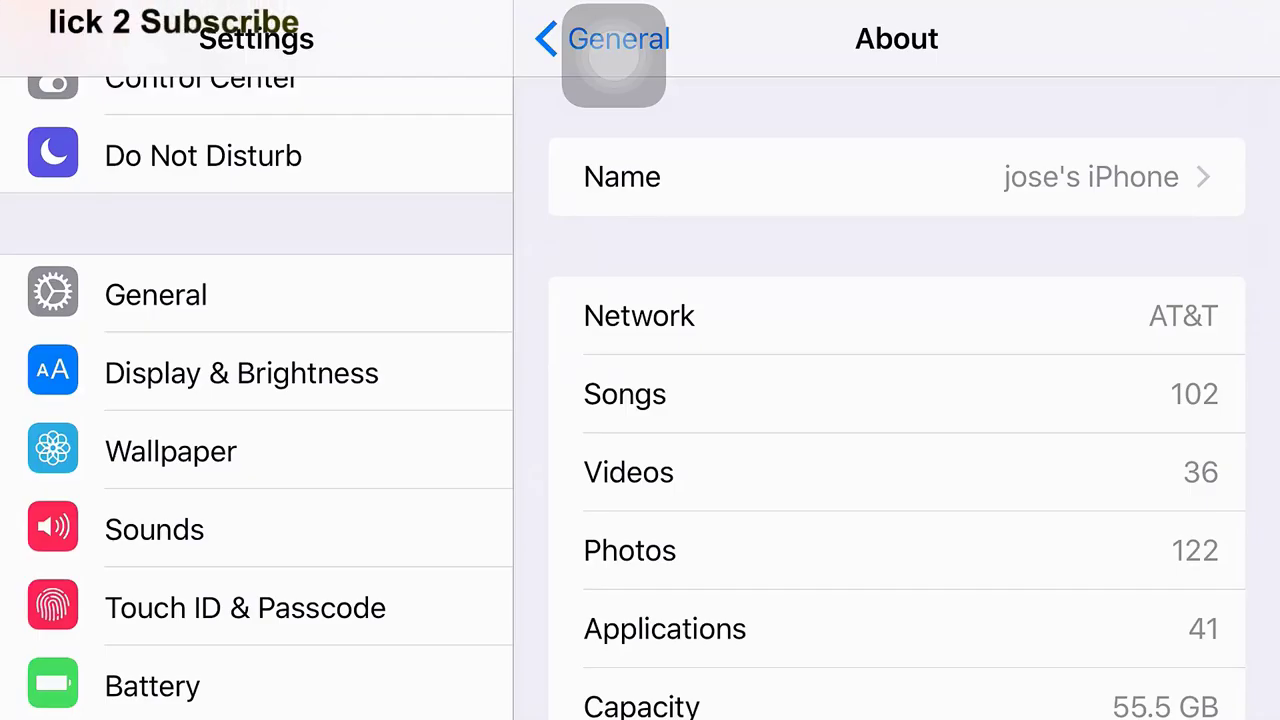
scroll(897, 400, down, 5)
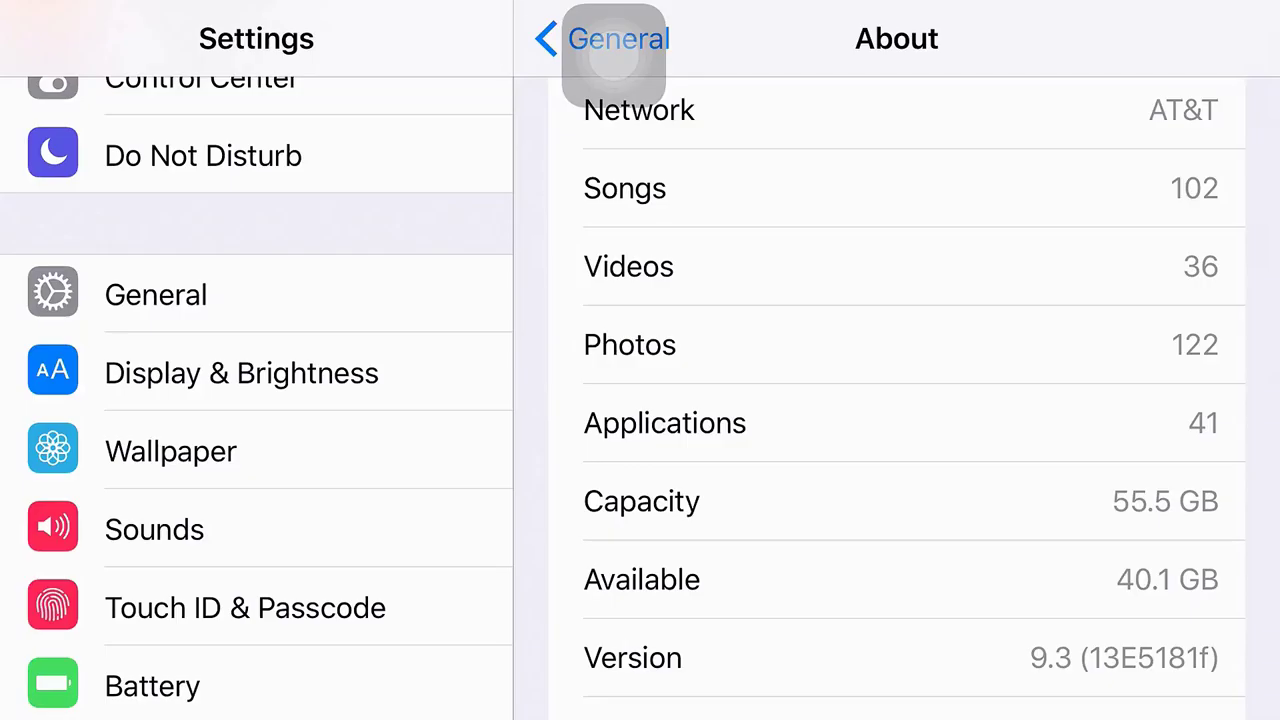
Step: Scroll the Settings sidebar down and open Display & Brightness
scroll(256, 400, down, 1)
scroll(256, 400, down, 3)
scroll(256, 400, down, 3)
scroll(256, 400, down, 1)
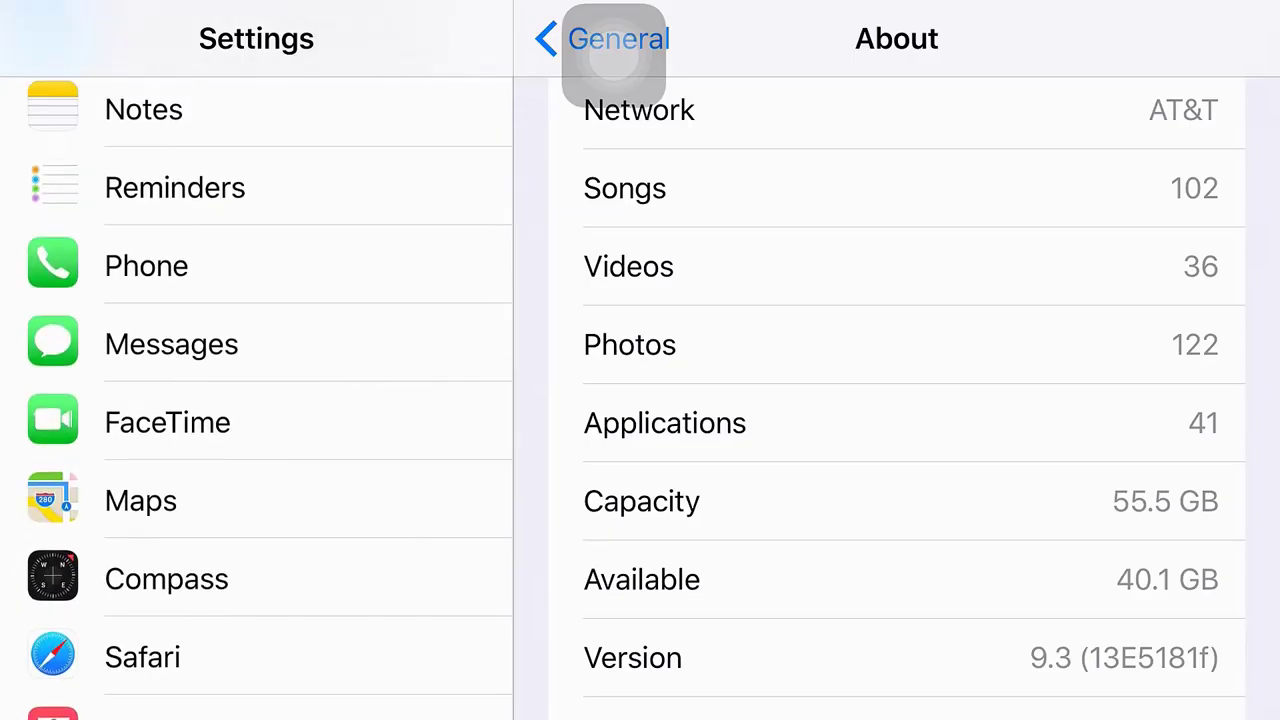
scroll(256, 400, down, 2)
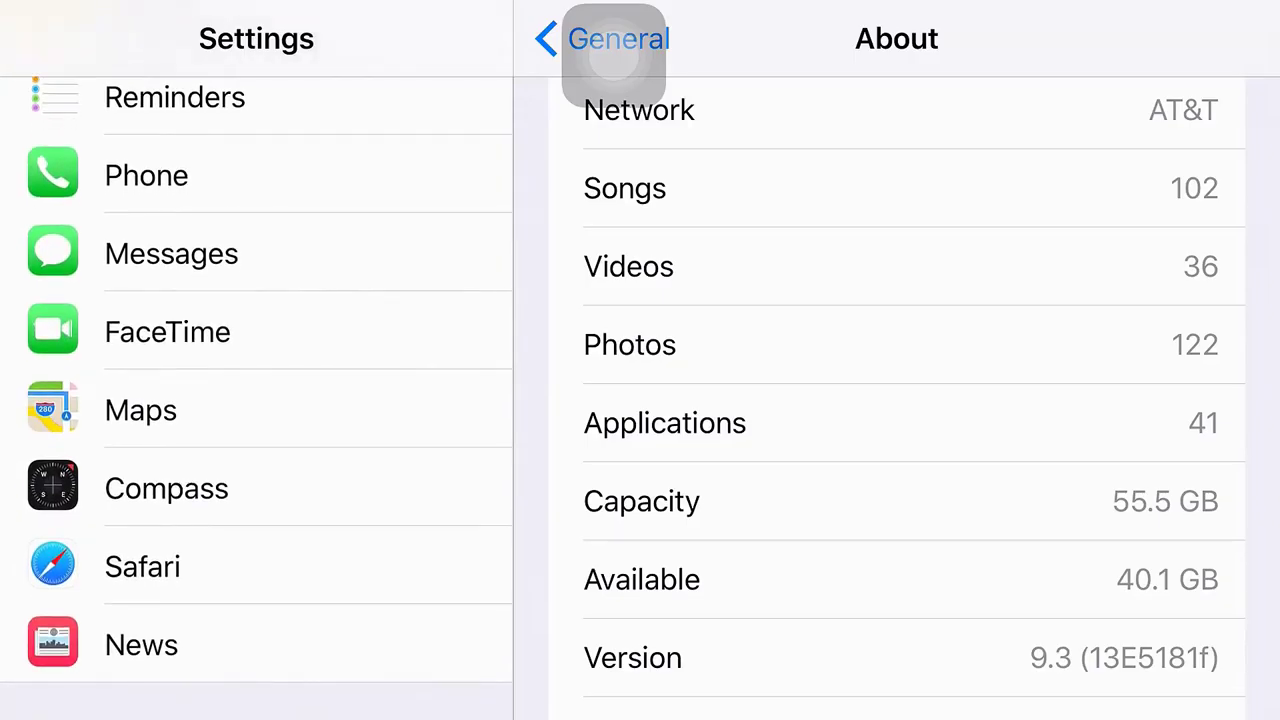
scroll(256, 400, up, 3)
scroll(256, 400, up, 3)
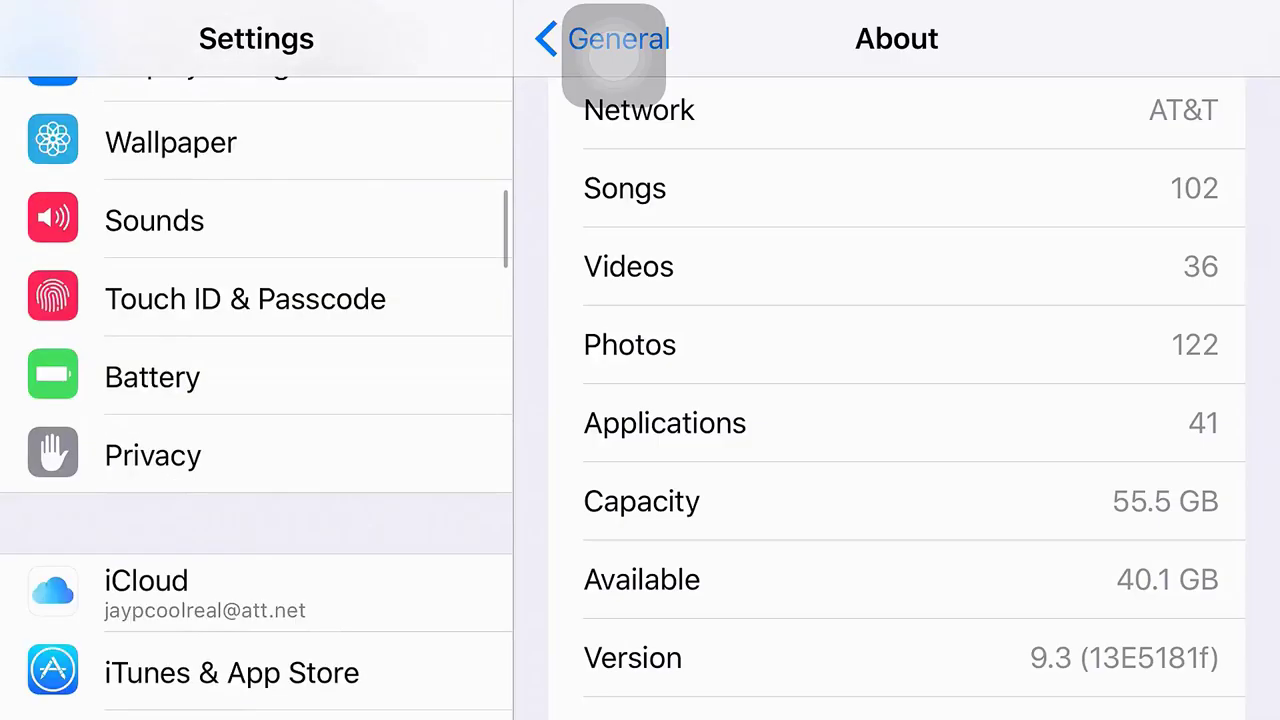
scroll(256, 400, up, 3)
scroll(256, 400, down, 2)
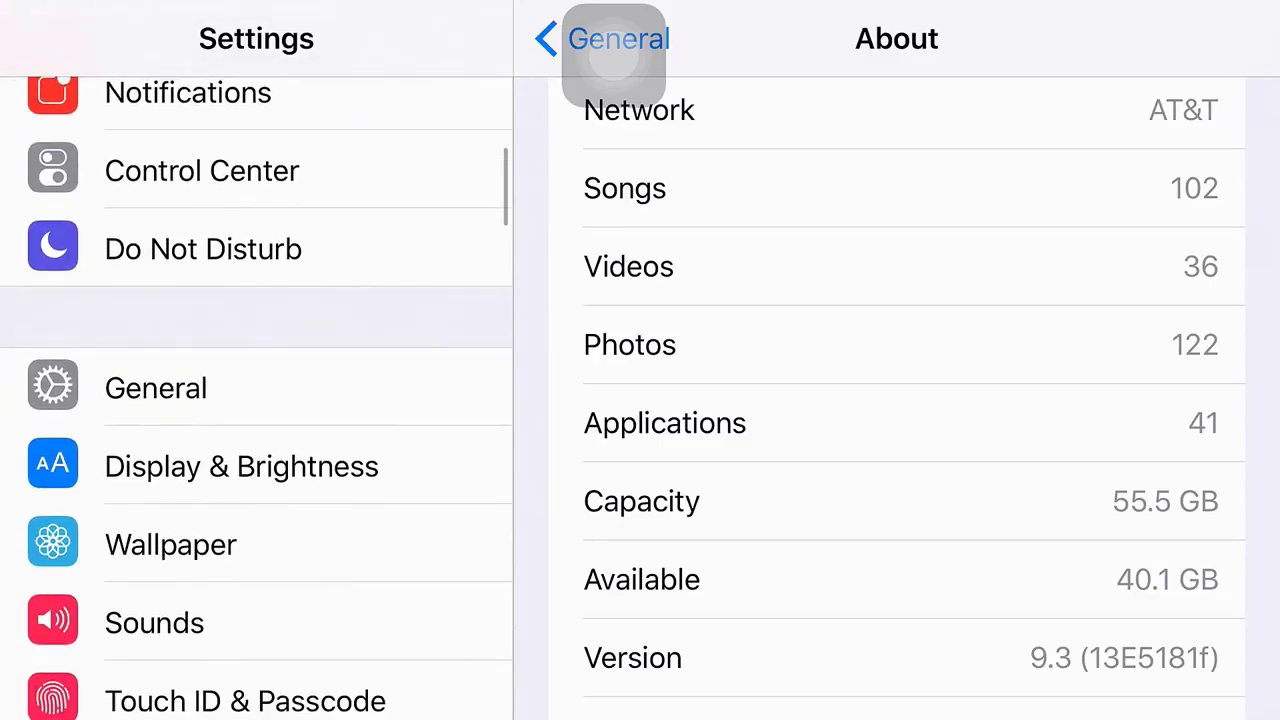
click(240, 444)
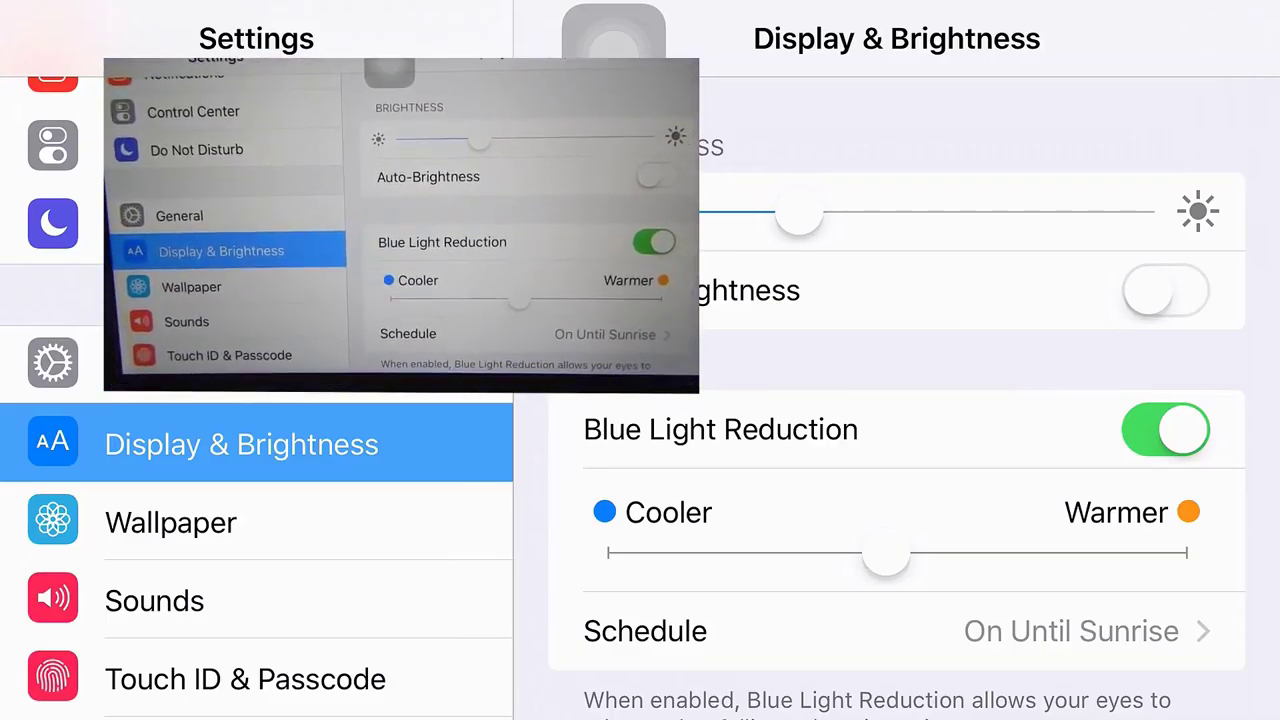
Step: Leave Blue Light Reduction off, with the Cooler/Warmer slider back at the middle
click(1165, 429)
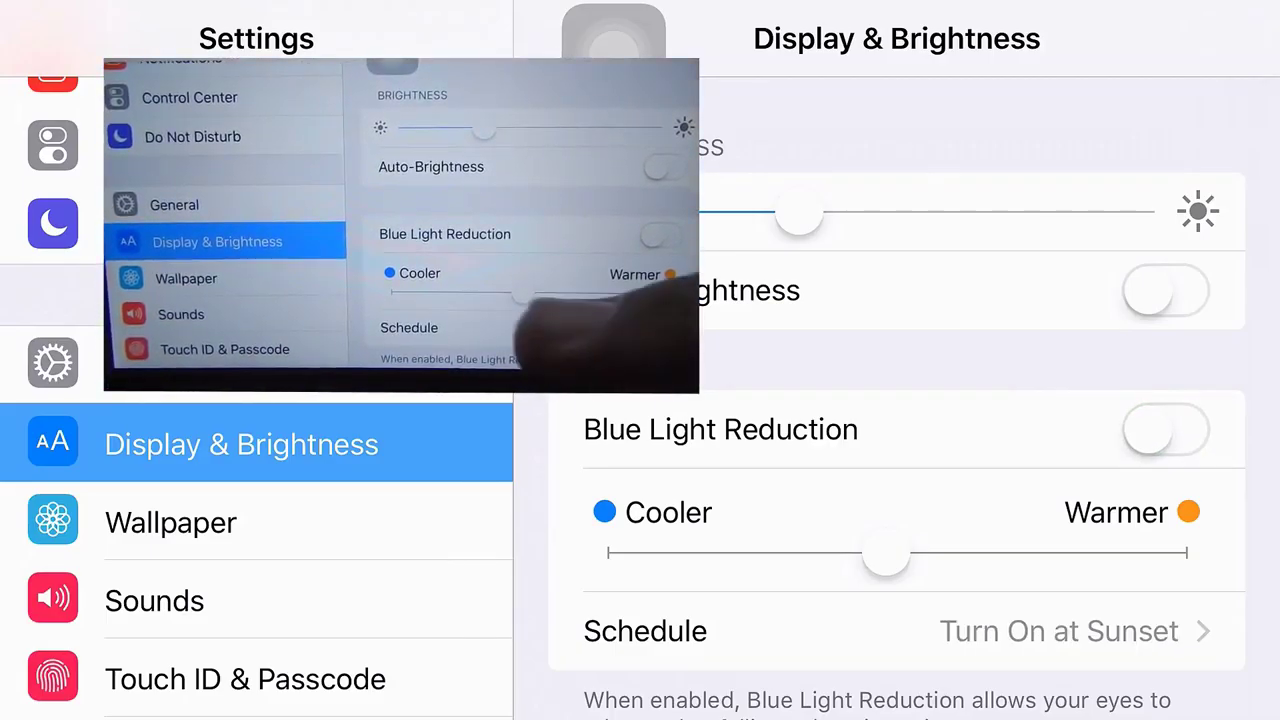
drag(886, 556, 1163, 556)
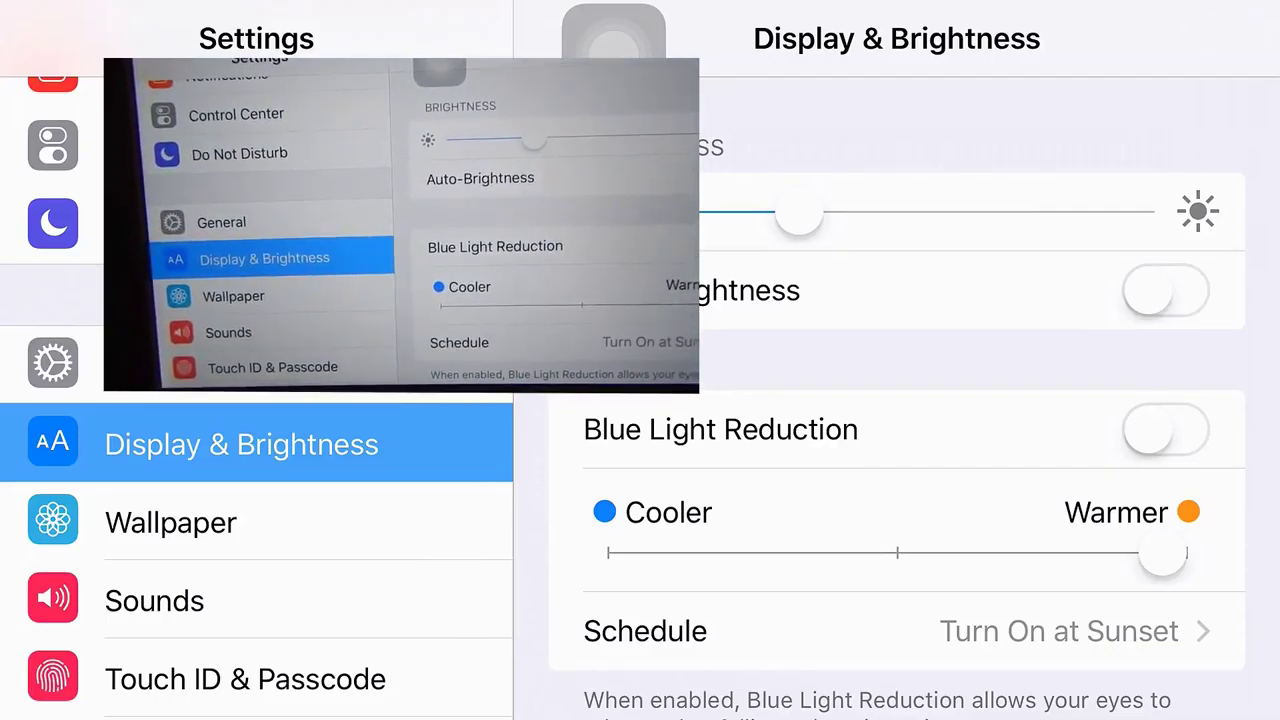
click(1165, 430)
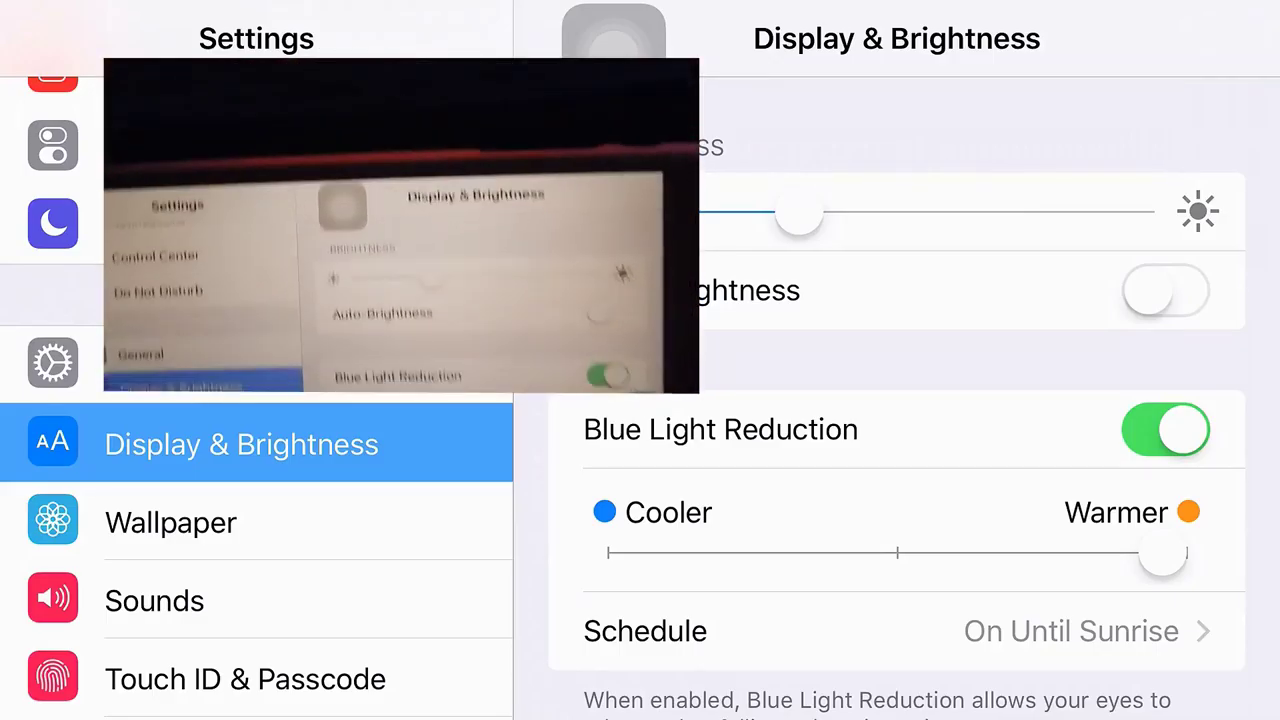
click(1165, 430)
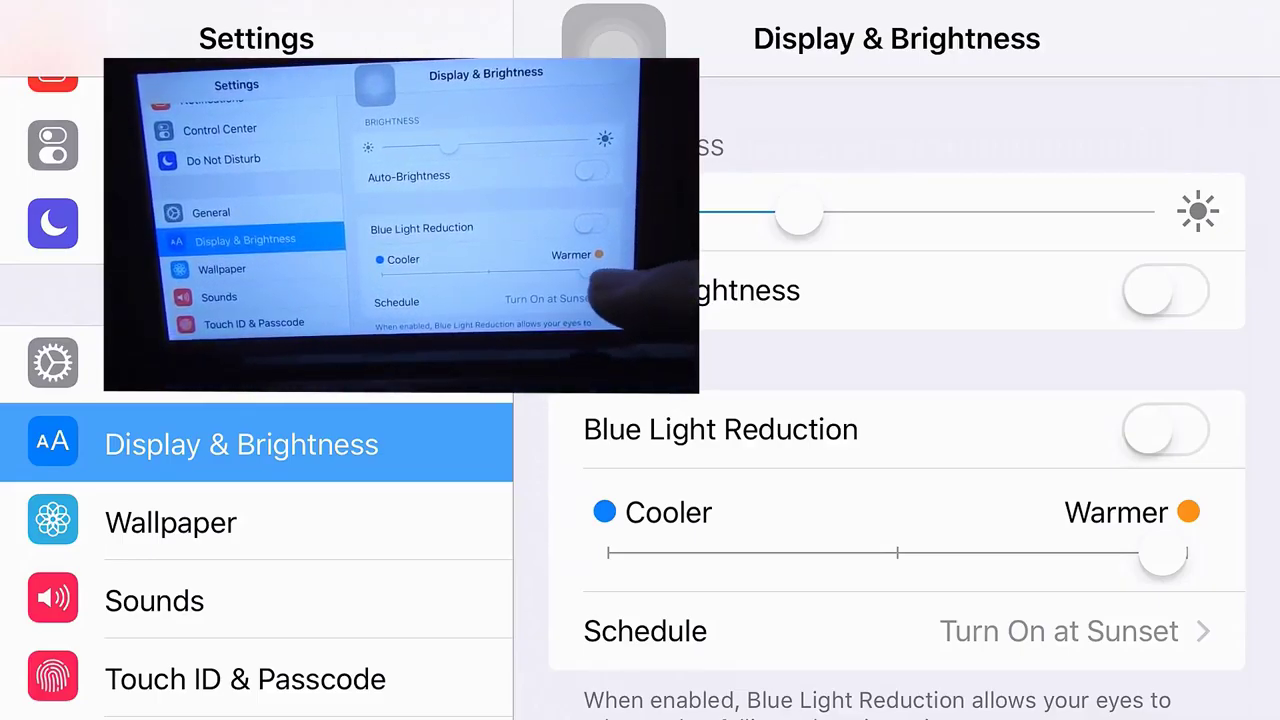
drag(1163, 555, 918, 555)
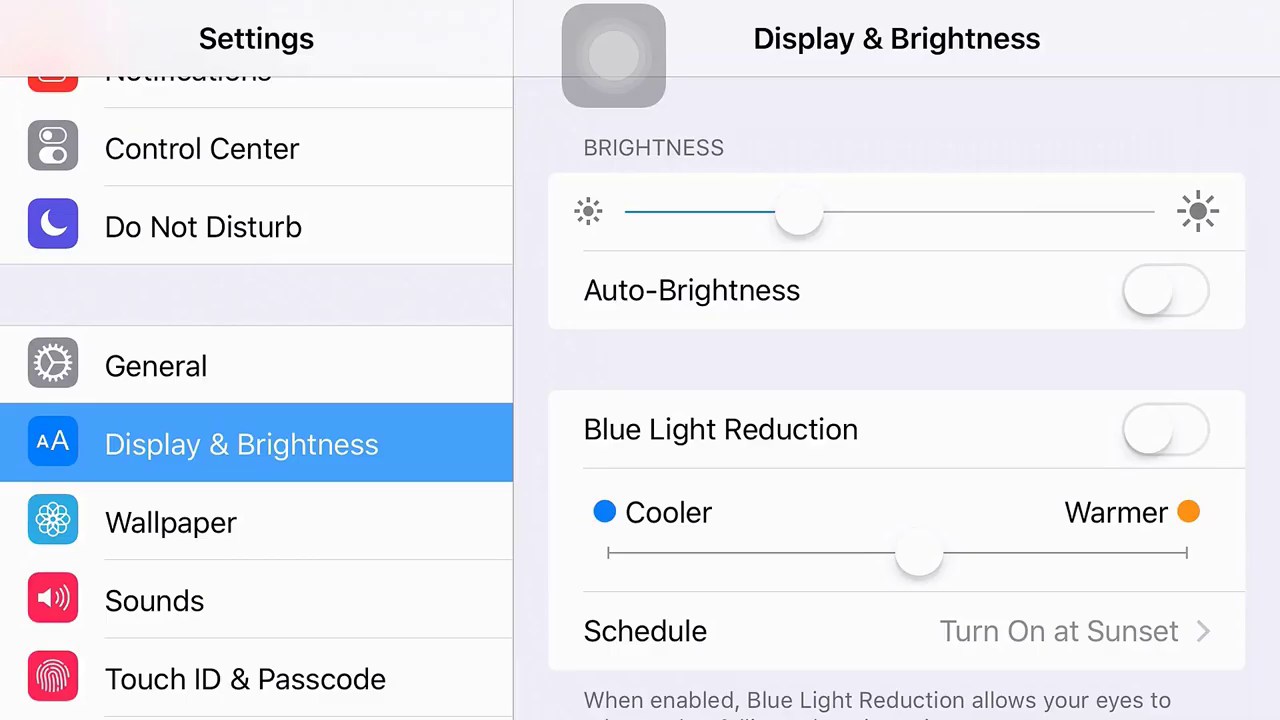
Step: Scroll the Settings sidebar back to the top and open Cellular
scroll(256, 400, up, 5)
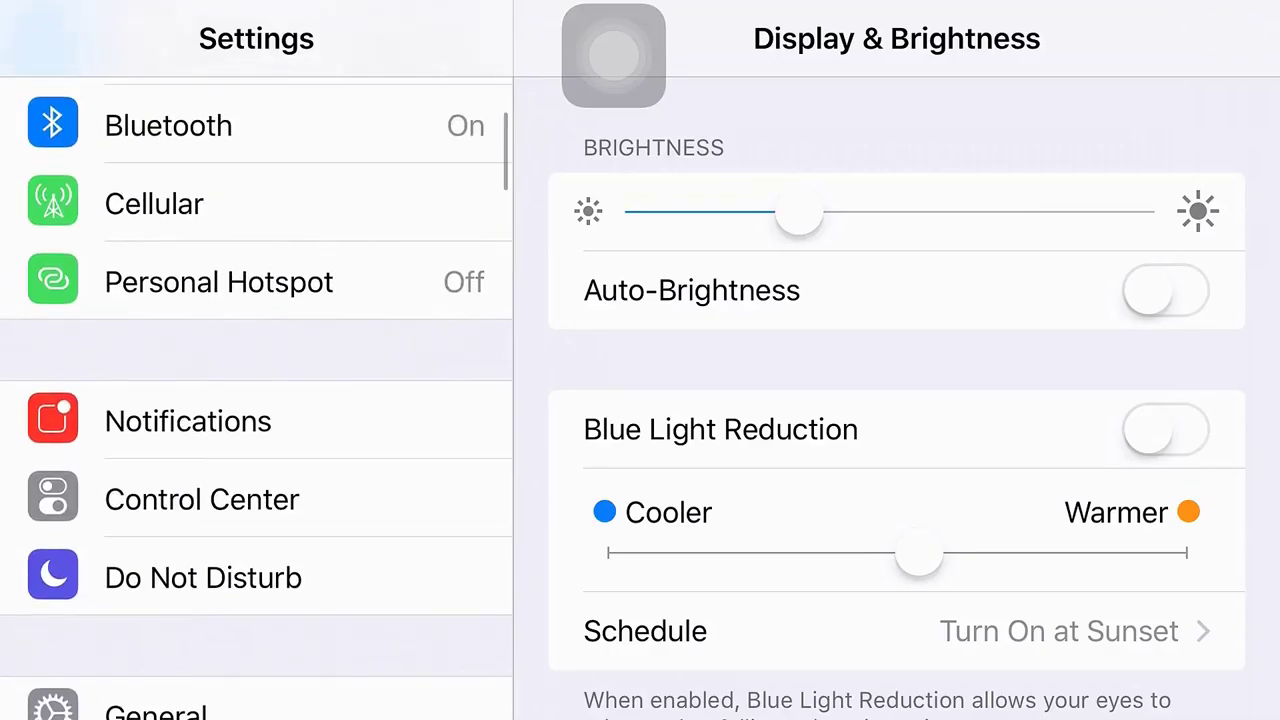
scroll(256, 400, up, 3)
click(154, 397)
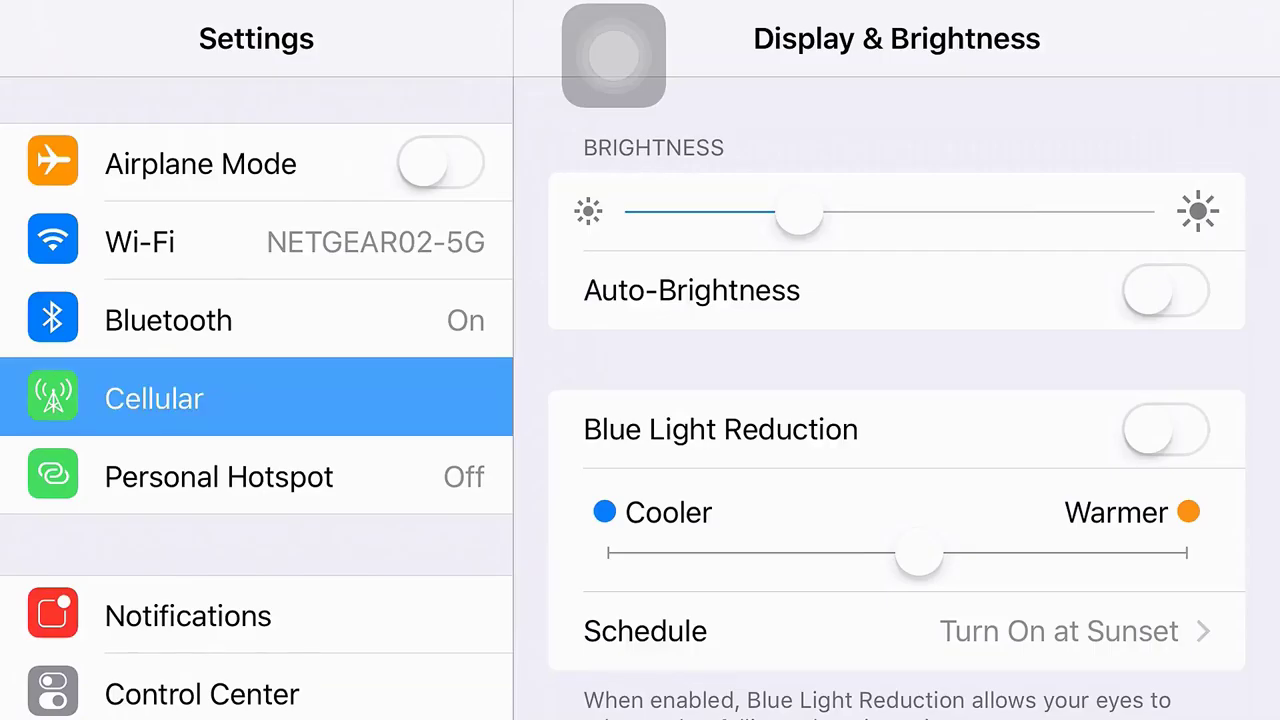
Step: Scroll to the bottom of the Cellular page and switch Wi-Fi Assist on
scroll(897, 400, down, 3)
scroll(897, 400, down, 10)
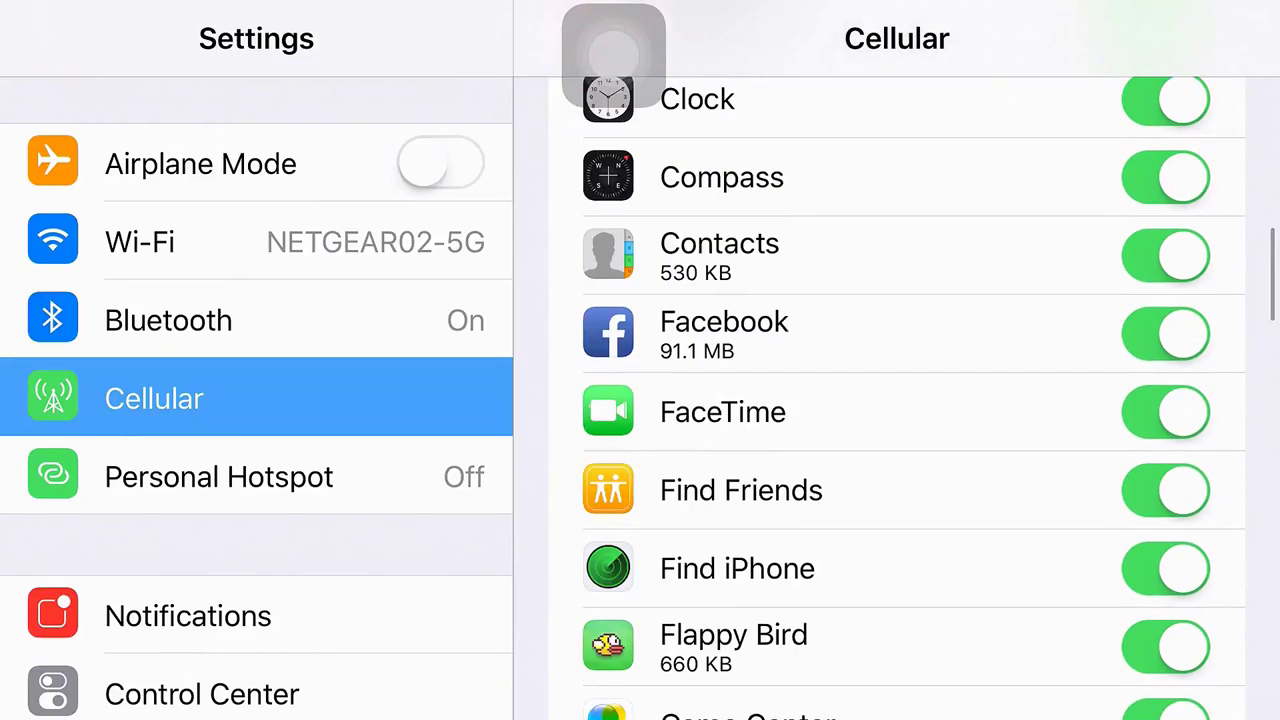
scroll(897, 400, down, 5)
scroll(897, 400, down, 3)
scroll(897, 400, down, 8)
scroll(897, 400, down, 4)
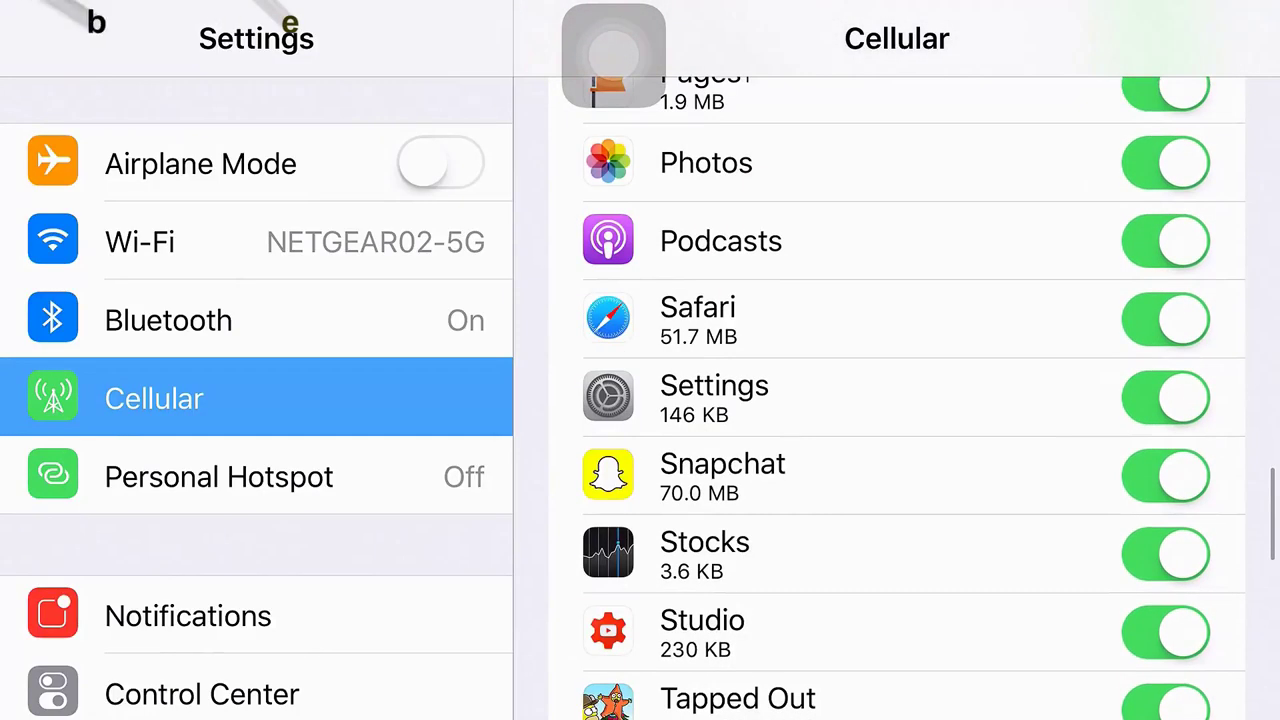
scroll(897, 400, down, 8)
scroll(897, 400, down, 2)
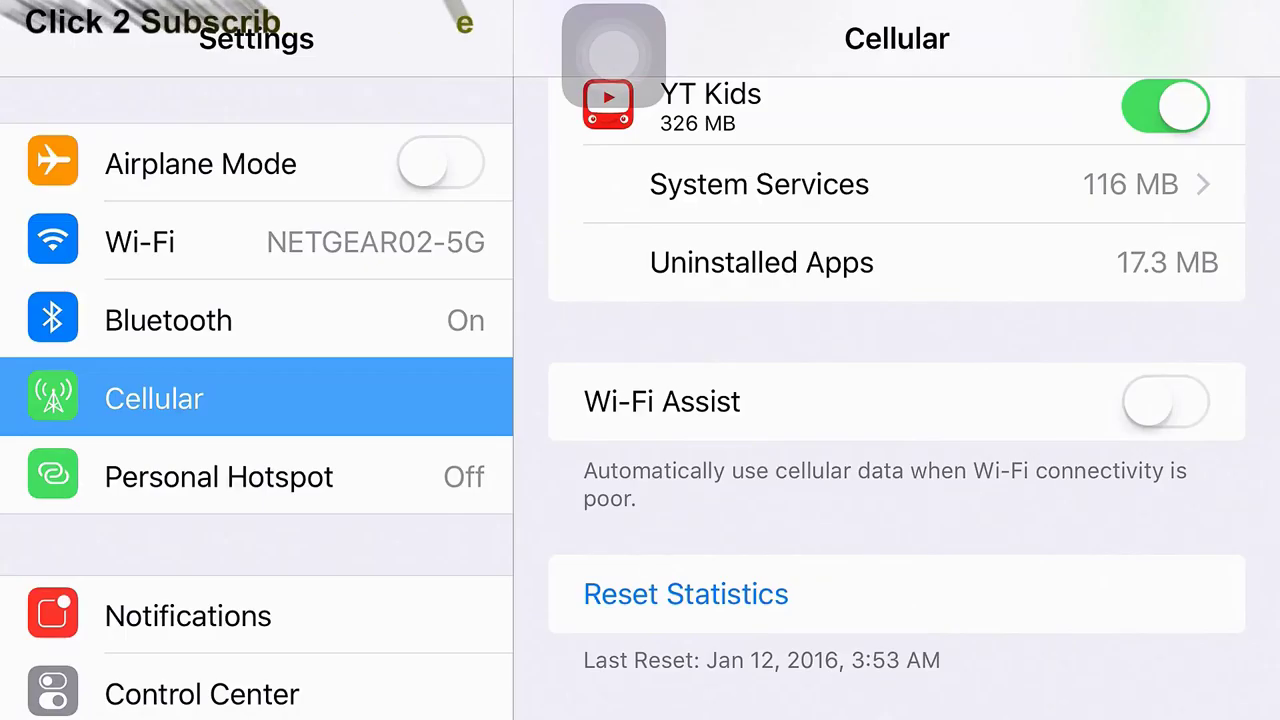
click(1166, 402)
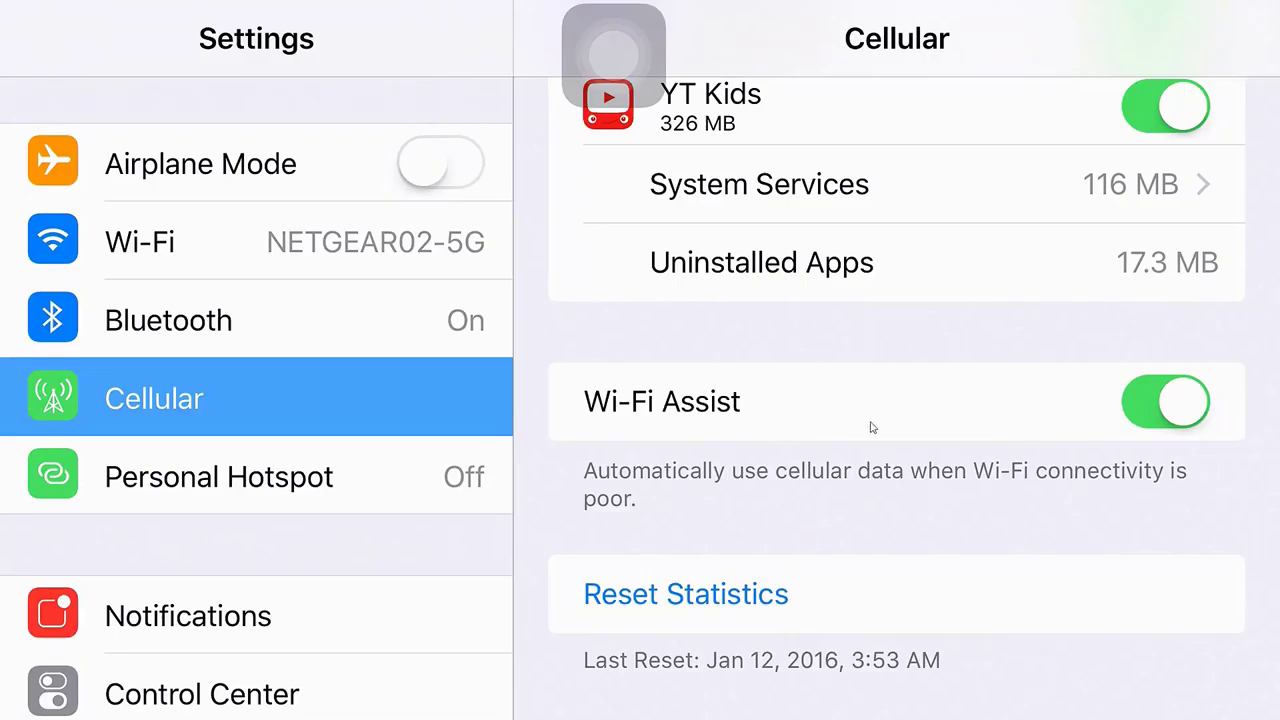
Step: Scroll the Cellular page up and back down, then set the Wi-Fi Assist switch to off
click(779, 401)
scroll(838, 368, up, 5)
scroll(838, 368, up, 10)
scroll(838, 368, up, 10)
scroll(838, 368, up, 10)
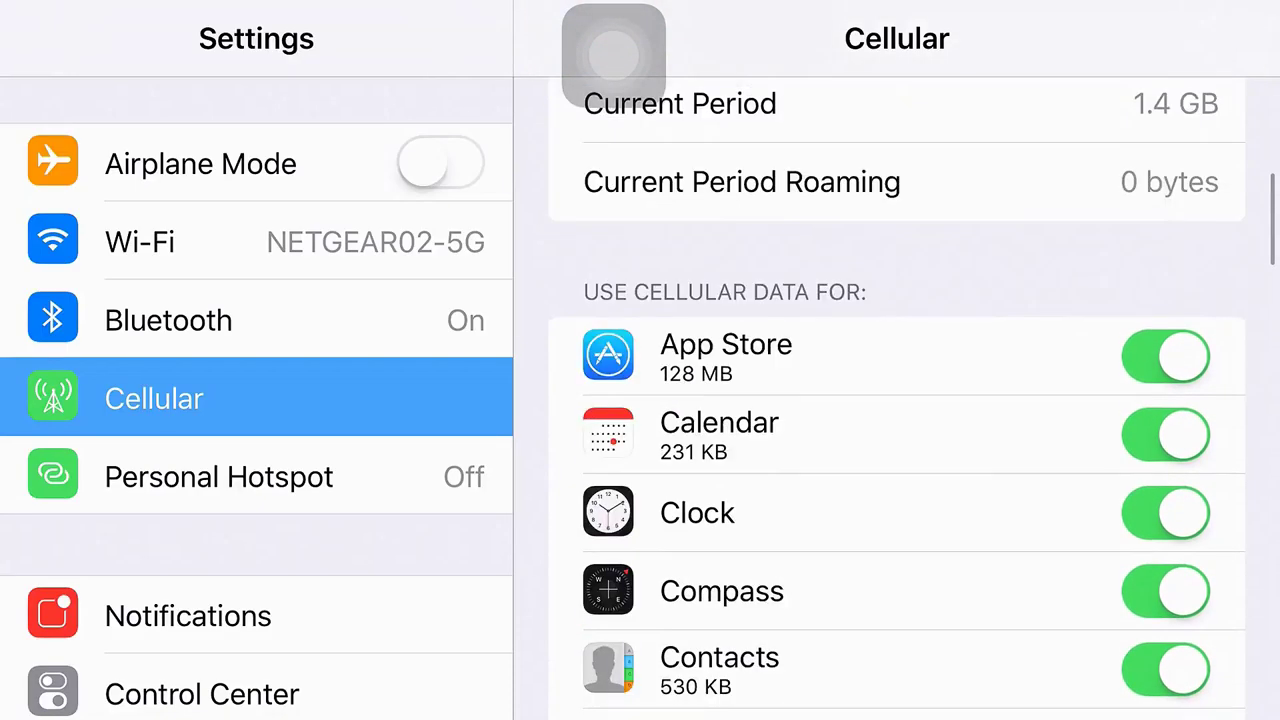
scroll(897, 400, up, 10)
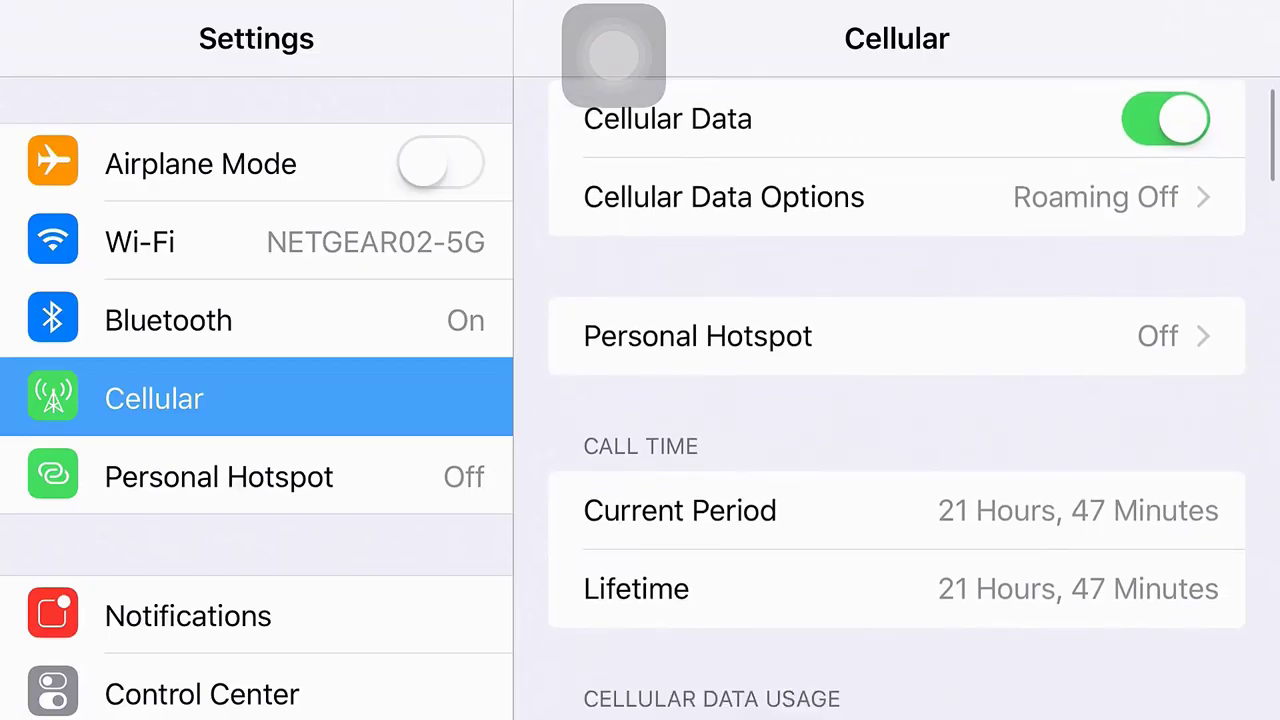
scroll(897, 400, down, 2)
scroll(897, 400, down, 10)
scroll(897, 400, down, 5)
scroll(897, 400, down, 5)
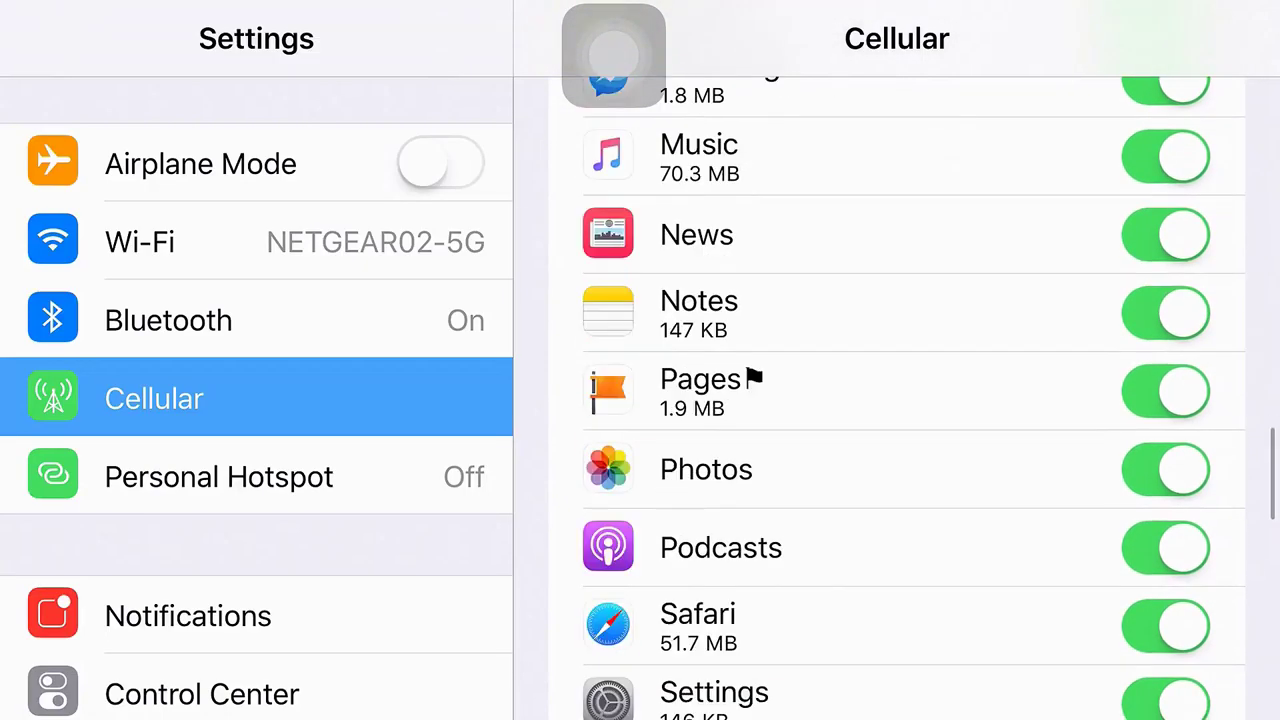
scroll(897, 400, down, 10)
scroll(897, 400, down, 5)
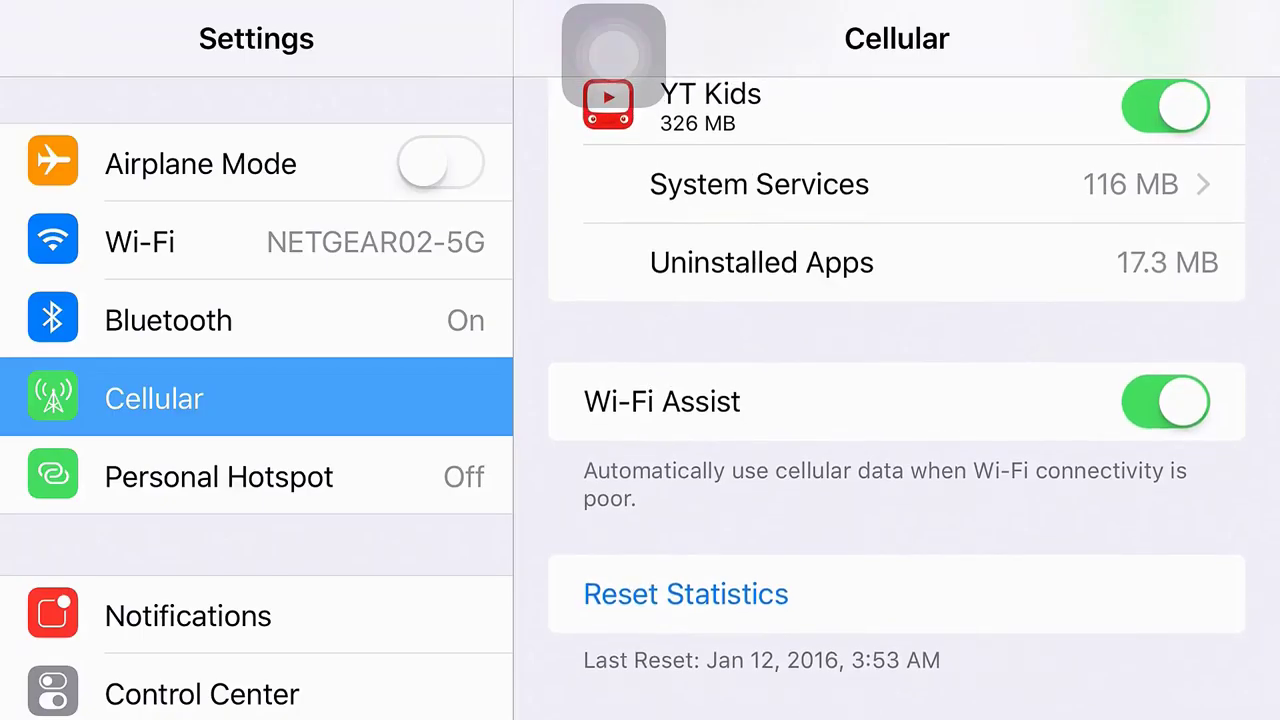
click(1165, 401)
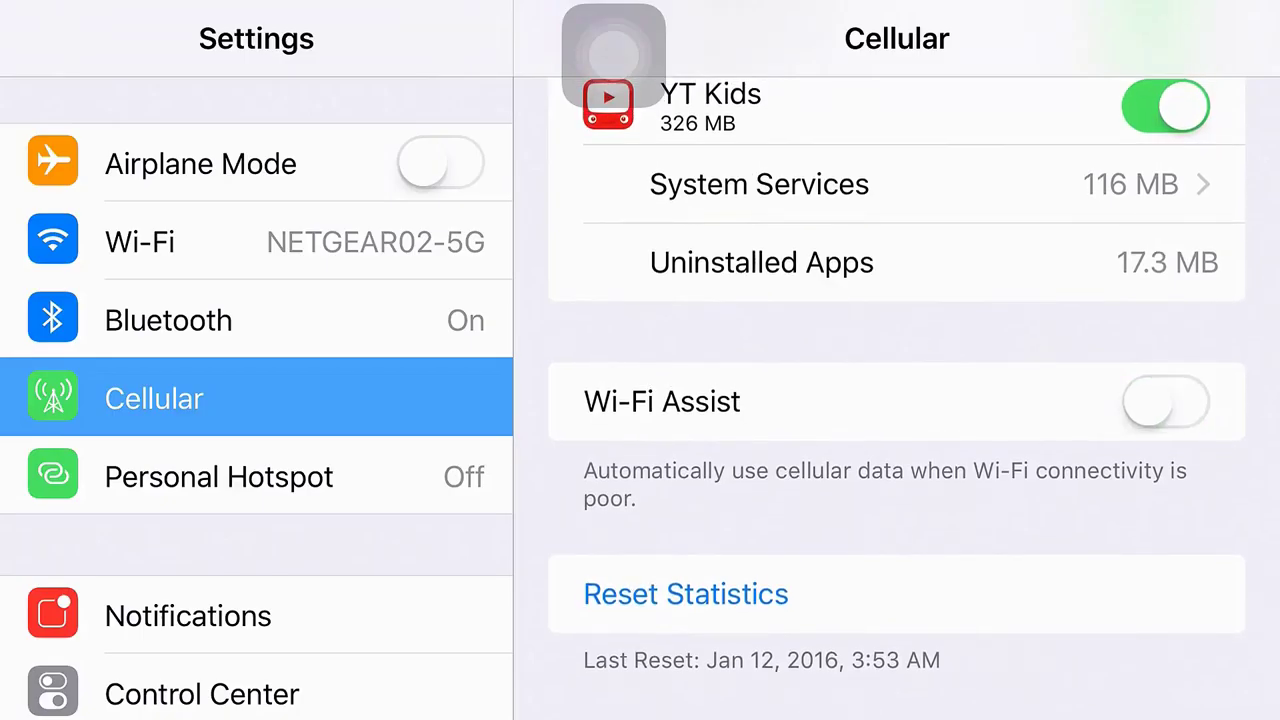
Step: Press Home to leave Settings for the first page of apps
key(super)
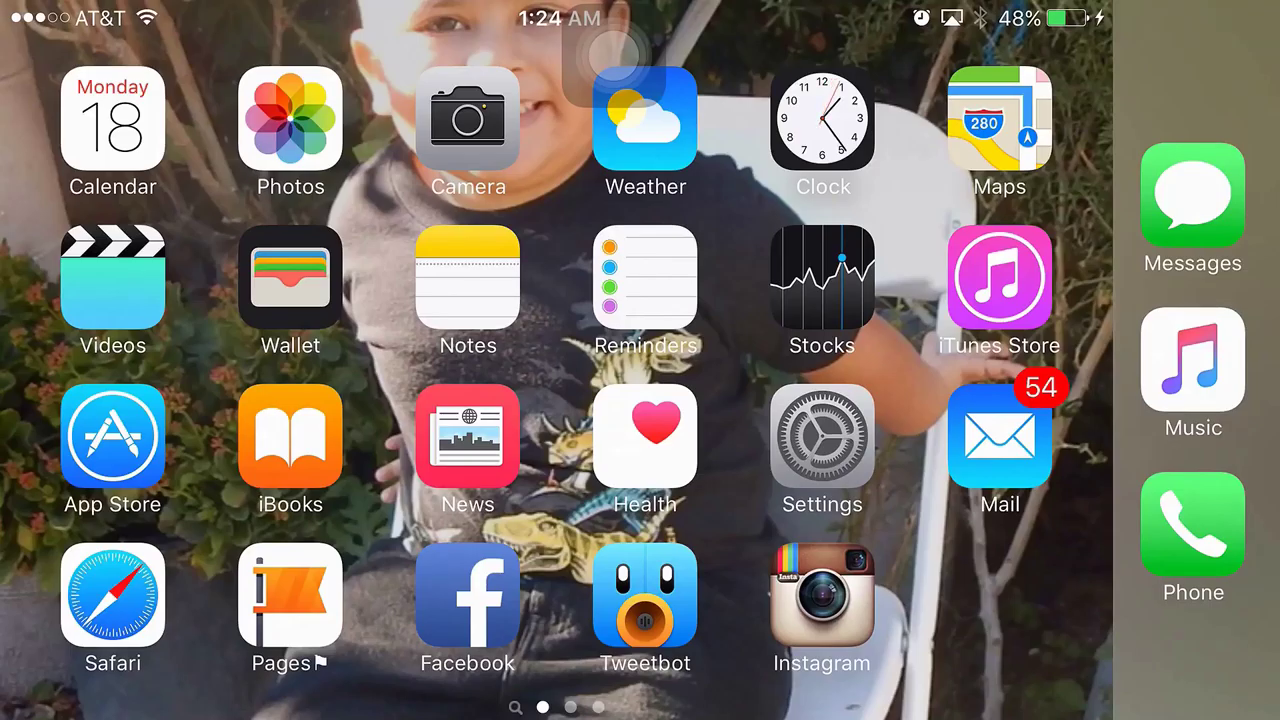
Step: Swipe to the second home screen page, then take the AirServer view out of fullscreen
drag(900, 400, 300, 400)
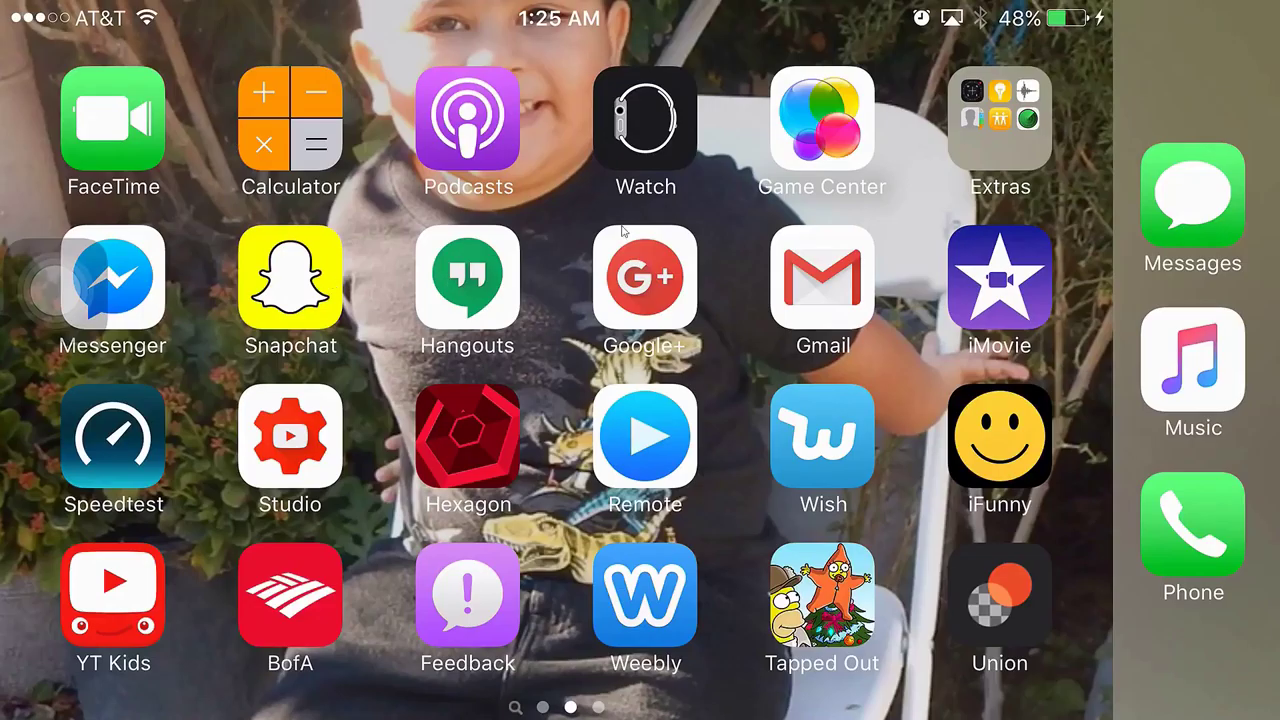
double_click(916, 237)
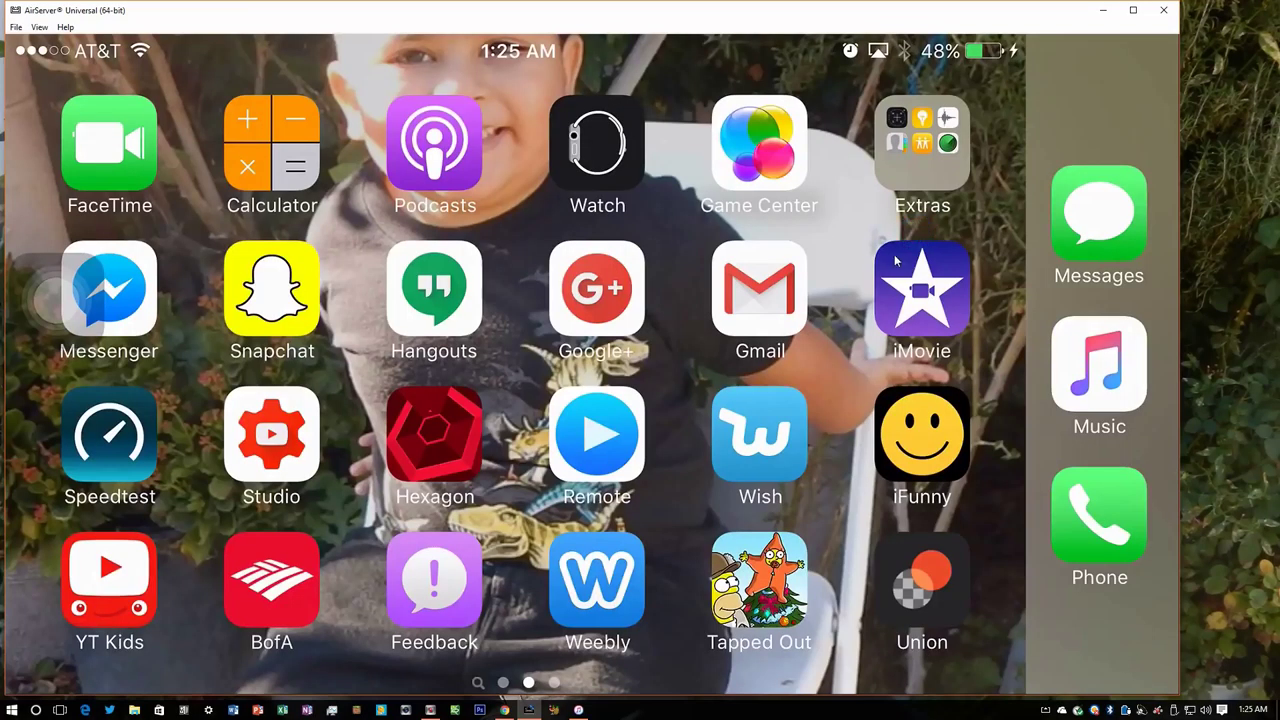
Step: Move the AirServer mirror window to the right to uncover the desktop icons
mouse_move(218, 24)
mouse_down()
mouse_move(316, 30)
mouse_move(300, 26)
mouse_up()
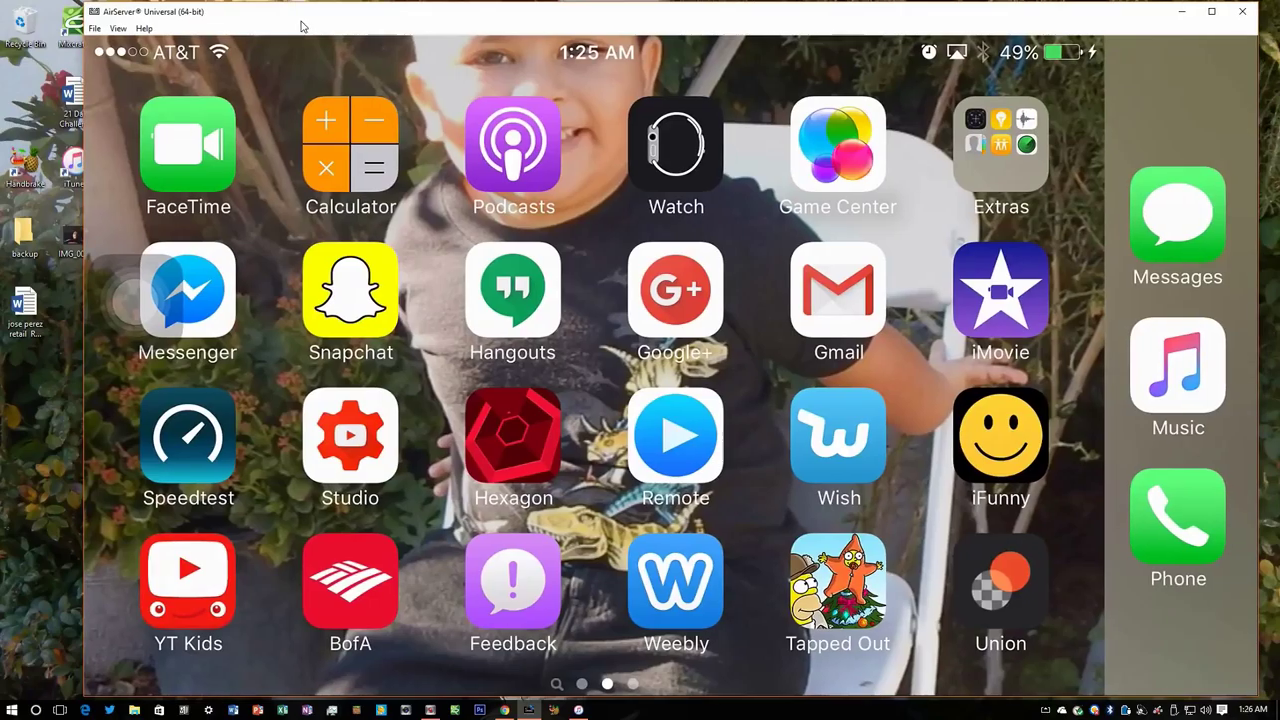